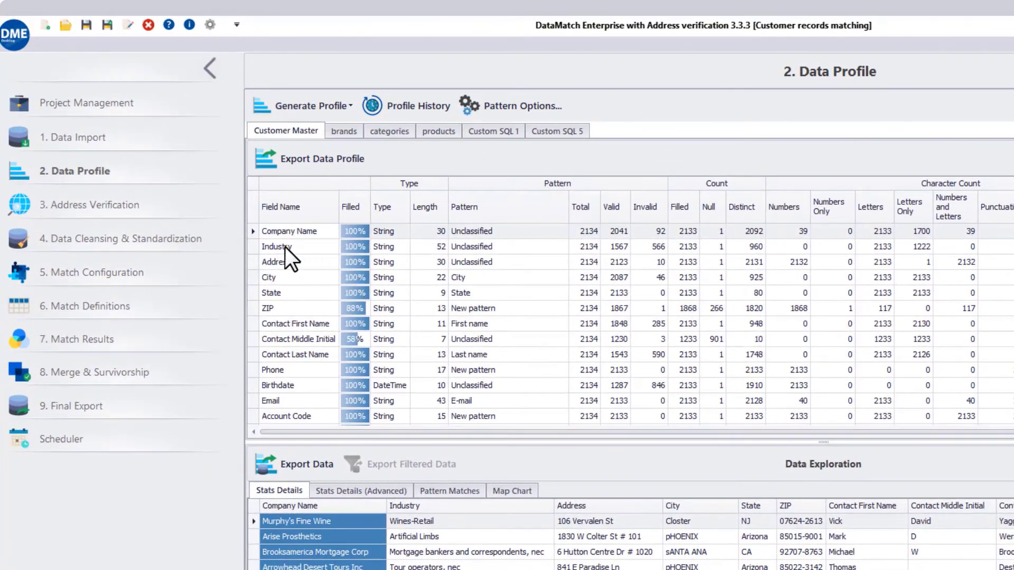
{"action": "left_click", "coordinate": [197, 237]}
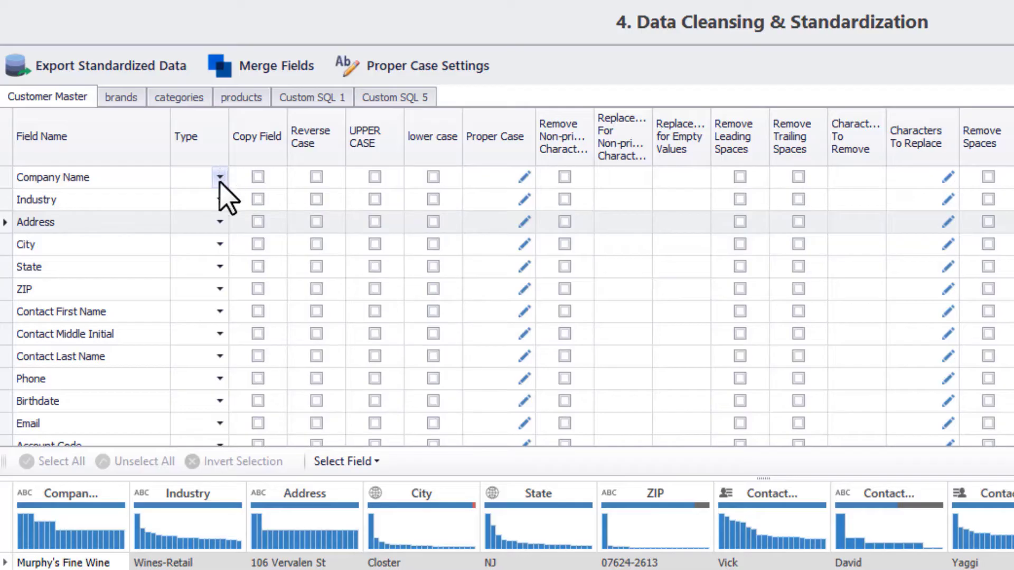
- Set the Address field's type to Address and review the parsed street number, direction, street, suffix and unit columns
{"action": "left_click", "coordinate": [220, 222]}
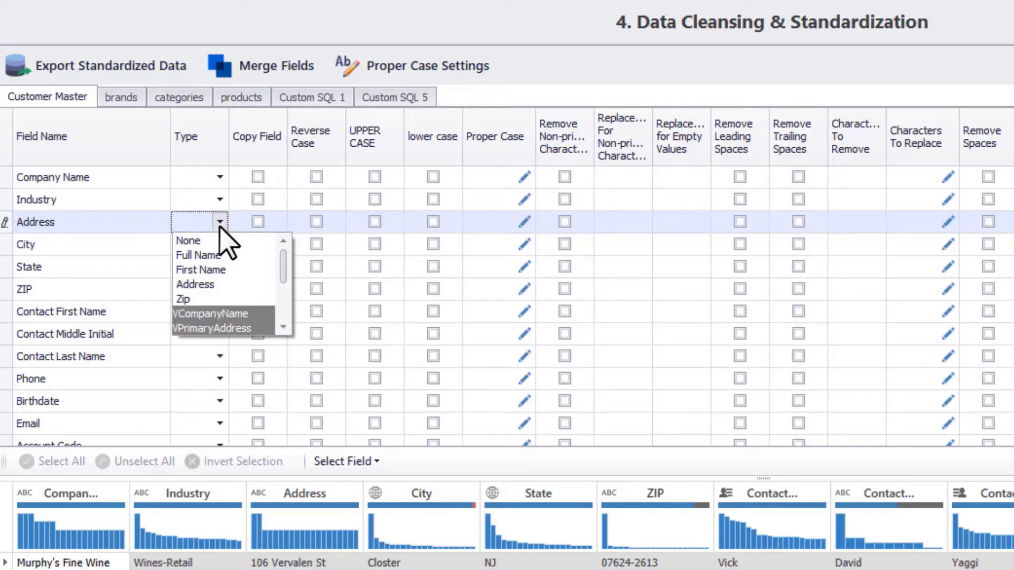
{"action": "left_click", "coordinate": [220, 285]}
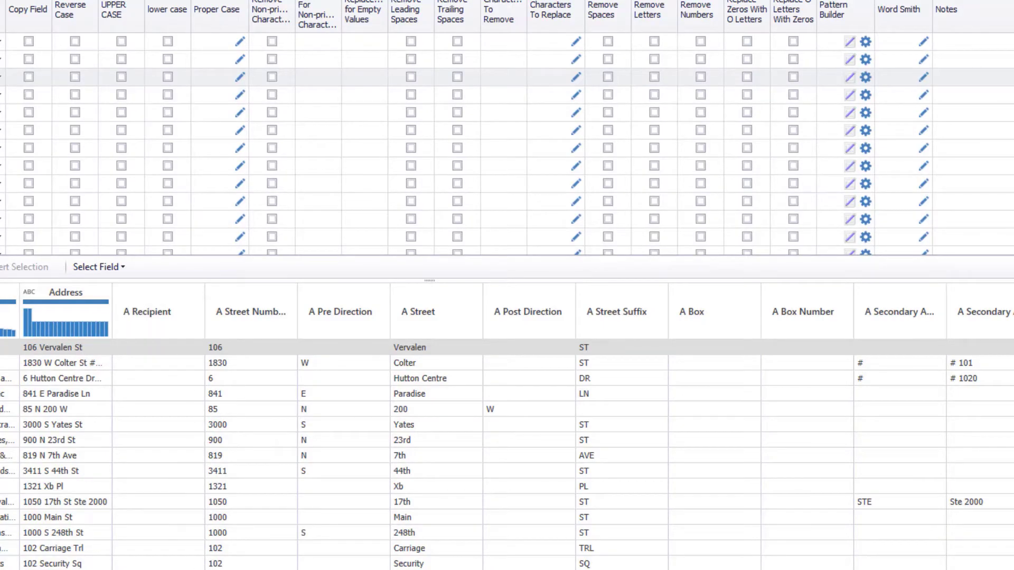
{"action": "scroll", "coordinate": [507, 428], "scroll_direction": "right", "scroll_amount": 3}
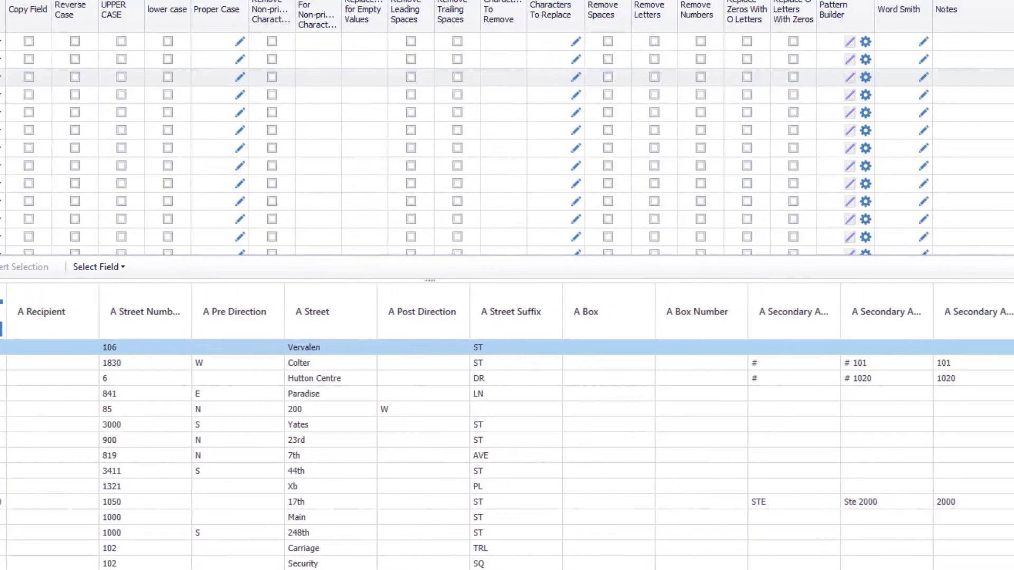
{"action": "scroll", "coordinate": [507, 427], "scroll_direction": "right", "scroll_amount": 10}
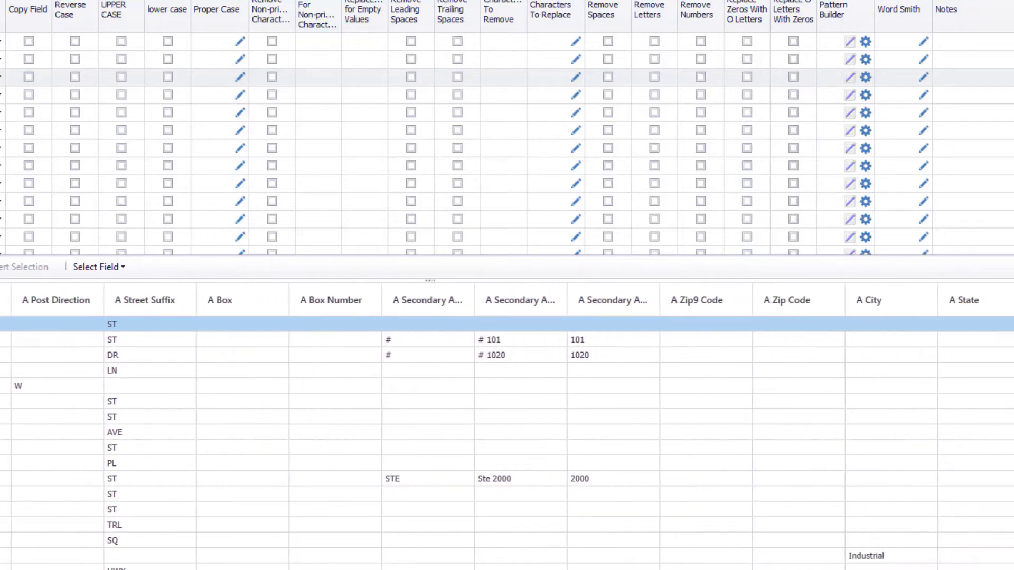
{"action": "scroll", "coordinate": [508, 427], "scroll_direction": "right", "scroll_amount": 5}
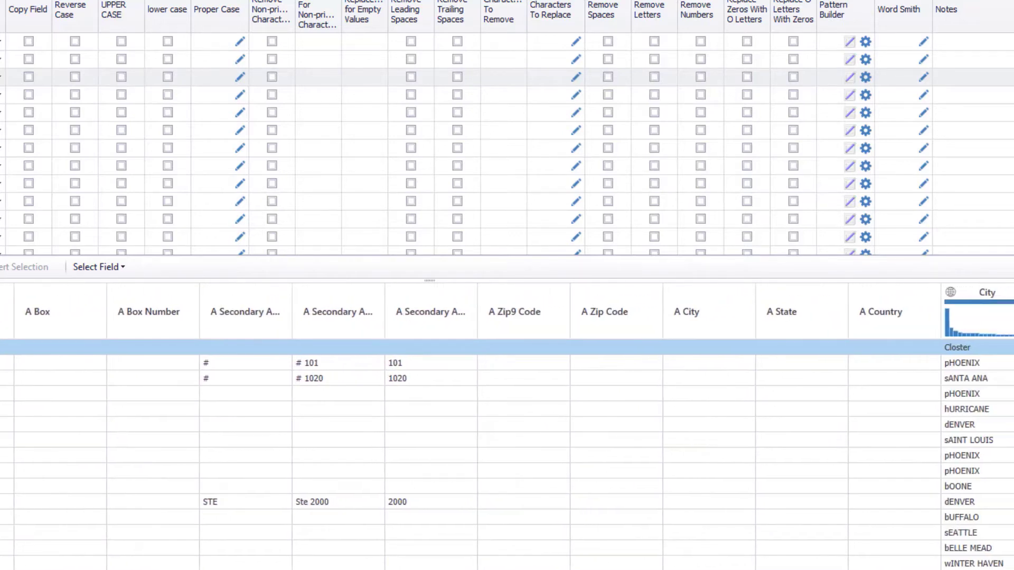
{"action": "scroll", "coordinate": [507, 427], "scroll_direction": "left", "scroll_amount": 18}
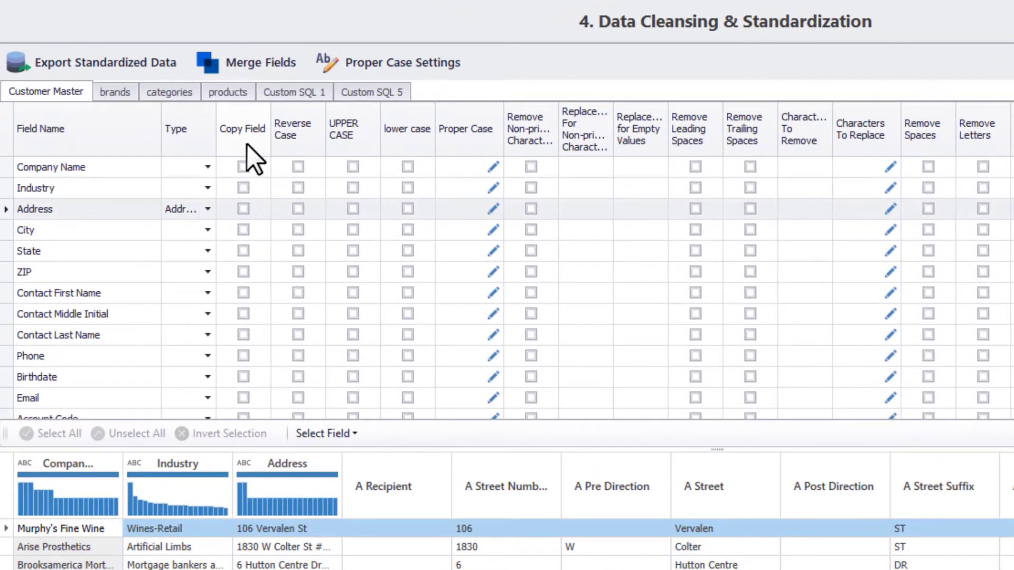
- Enable Copy Field on Company Name and inspect the new duplicate Company Name column
{"action": "left_click", "coordinate": [245, 168]}
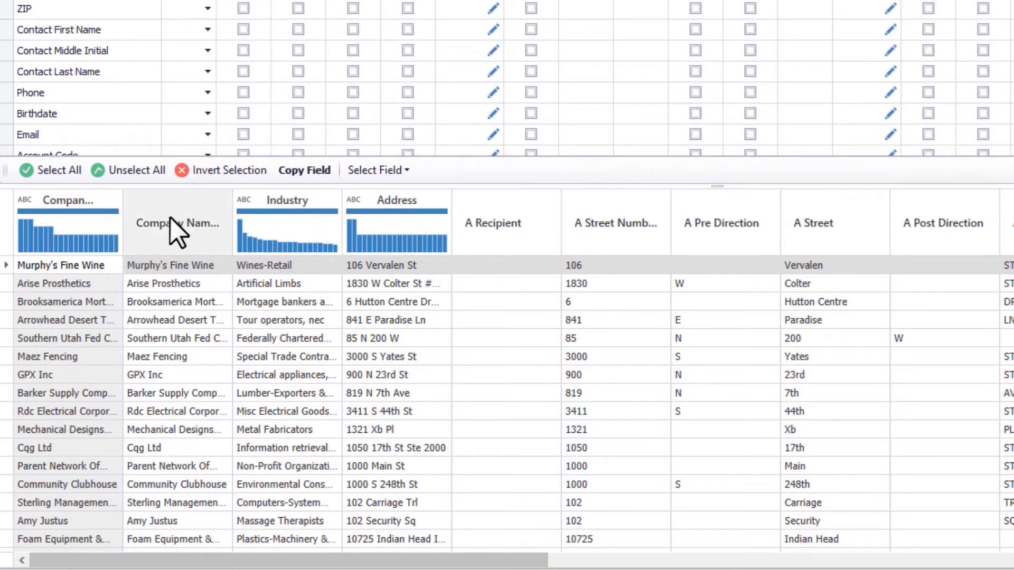
{"action": "left_click", "coordinate": [170, 239]}
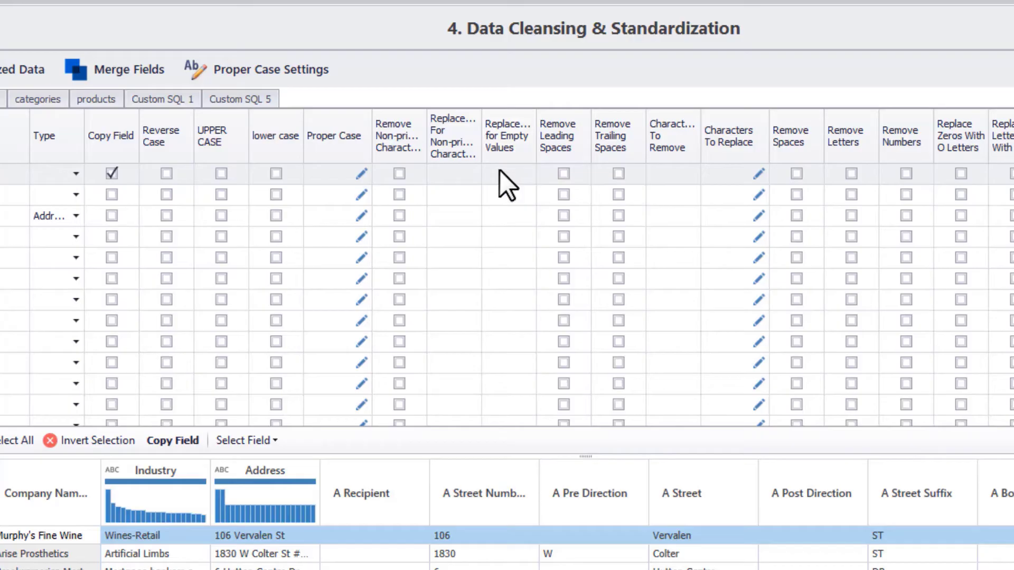
- Replace empty Company Name values with 'Not Available'
{"action": "left_click", "coordinate": [500, 176]}
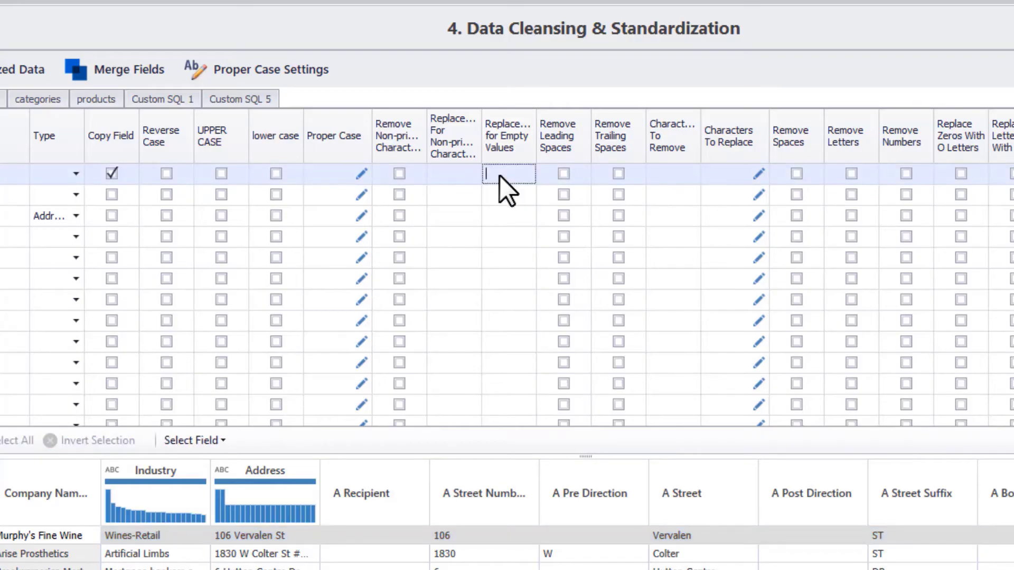
{"action": "type", "text": "Not Available"}
{"action": "key", "text": "Return"}
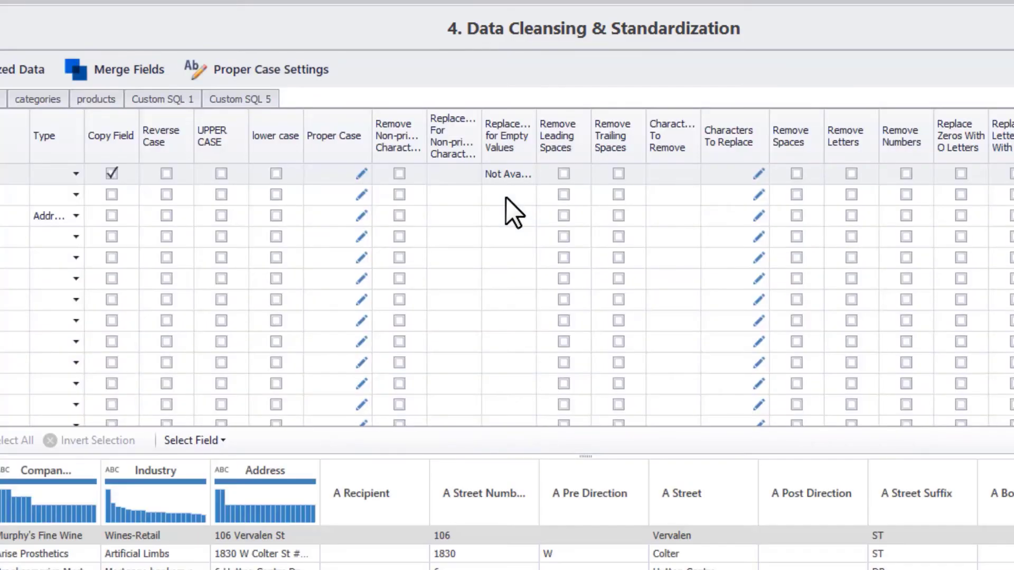
- Turn on Remove Leading Spaces for Company Name and adjust its character-removal settings
{"action": "left_click", "coordinate": [568, 178]}
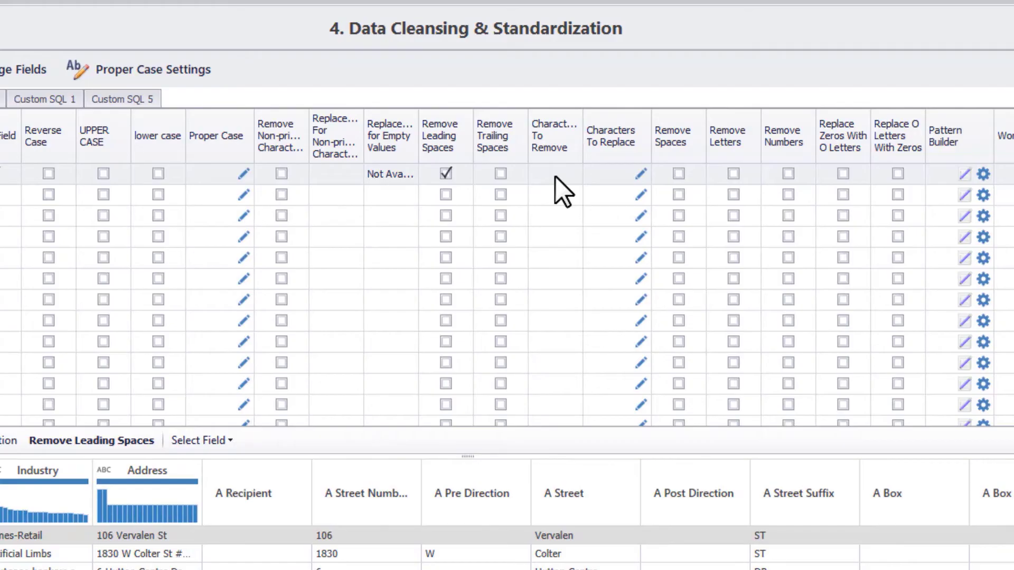
{"action": "left_click", "coordinate": [555, 176]}
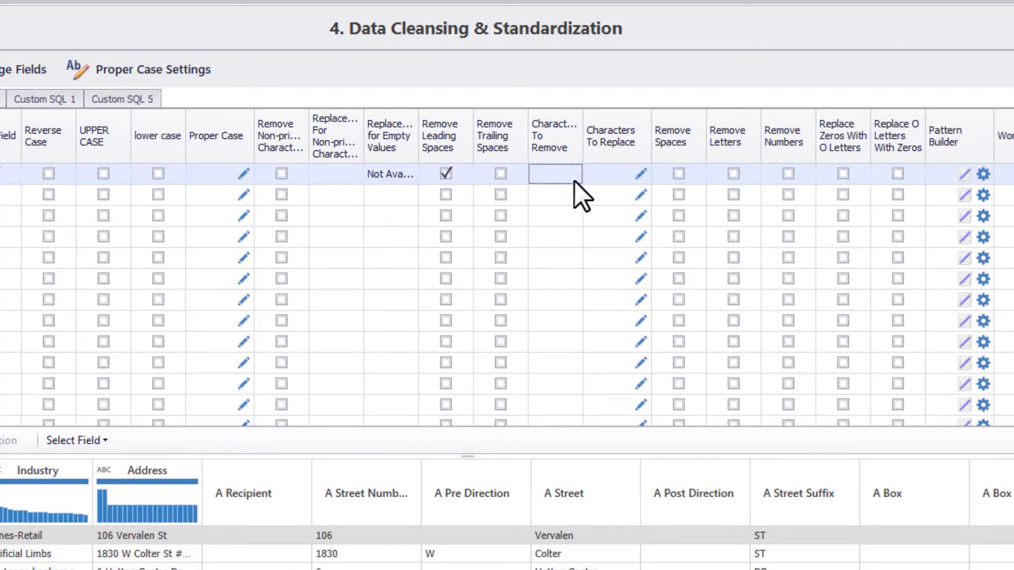
{"action": "left_click", "coordinate": [574, 181]}
{"action": "left_click", "coordinate": [640, 177]}
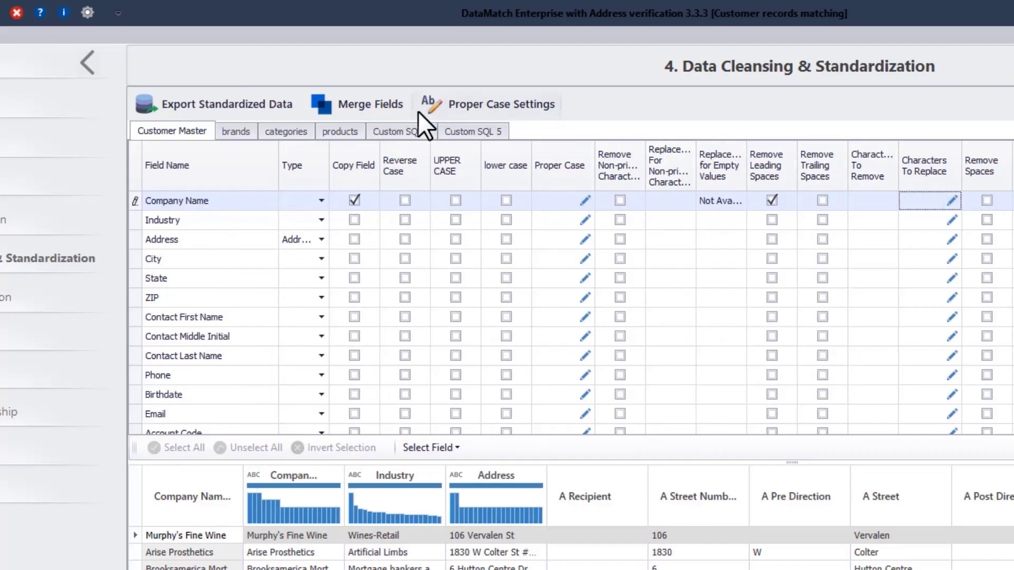
- Create a new merged field named Formatted_Address with a Comma delimiter
{"action": "left_click", "coordinate": [386, 106]}
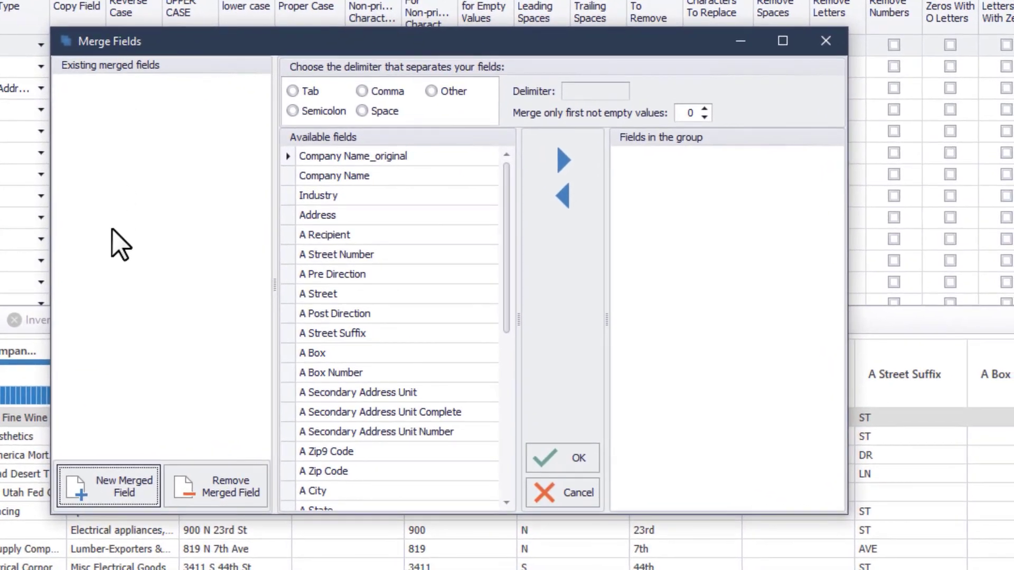
{"action": "left_click", "coordinate": [104, 486]}
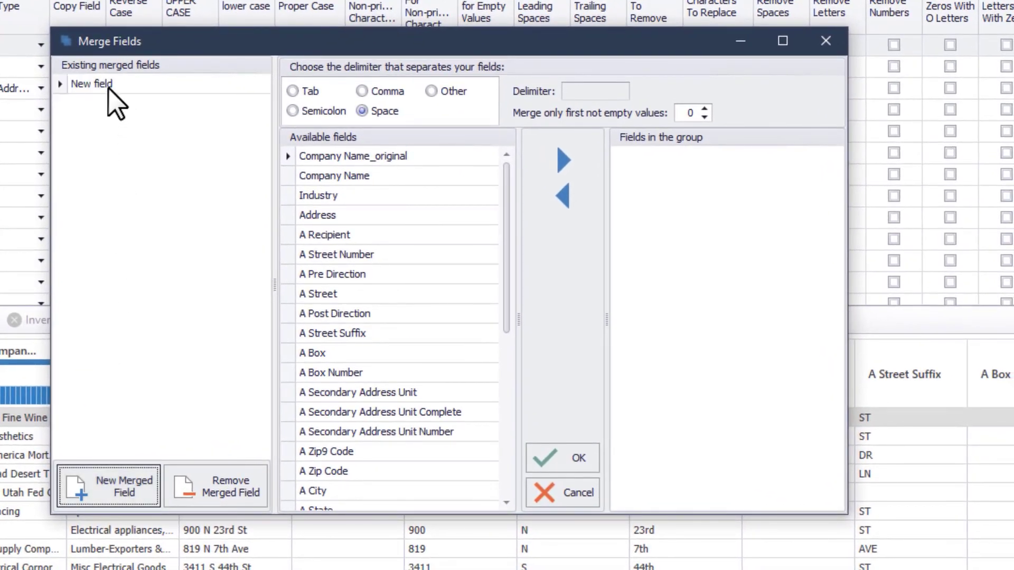
{"action": "left_click", "coordinate": [110, 84]}
{"action": "type", "text": "Formatted_Address"}
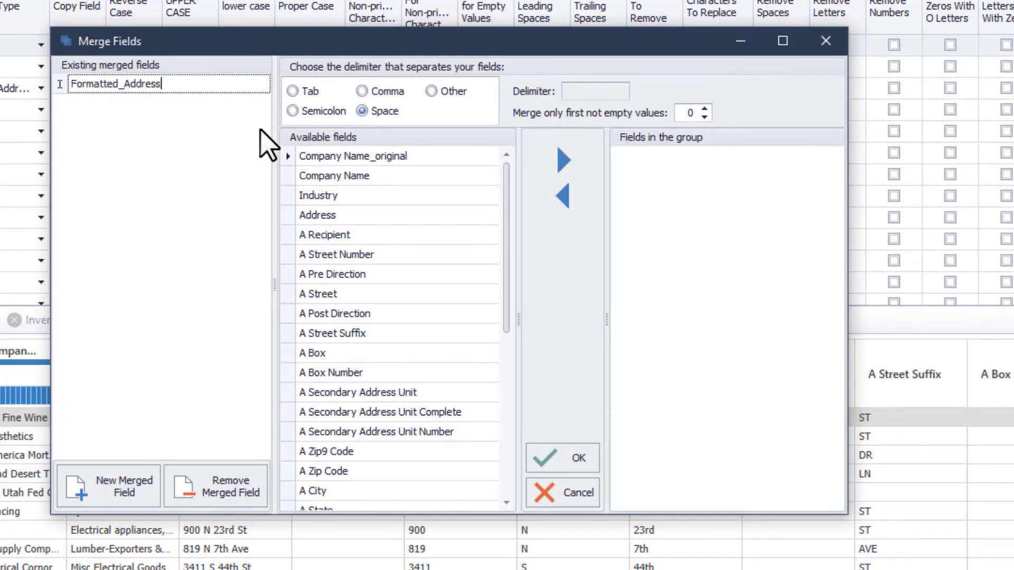
{"action": "left_click", "coordinate": [365, 92]}
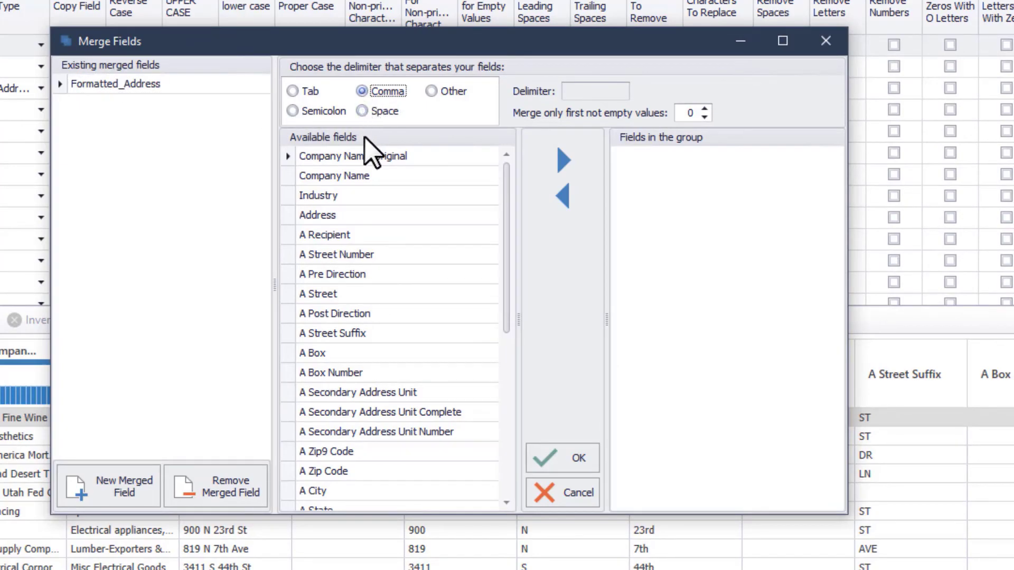
- Add A Street Number, A Pre Direction, A Street and A Post Direction to the merged group
{"action": "left_click", "coordinate": [365, 254]}
{"action": "left_click", "coordinate": [565, 162]}
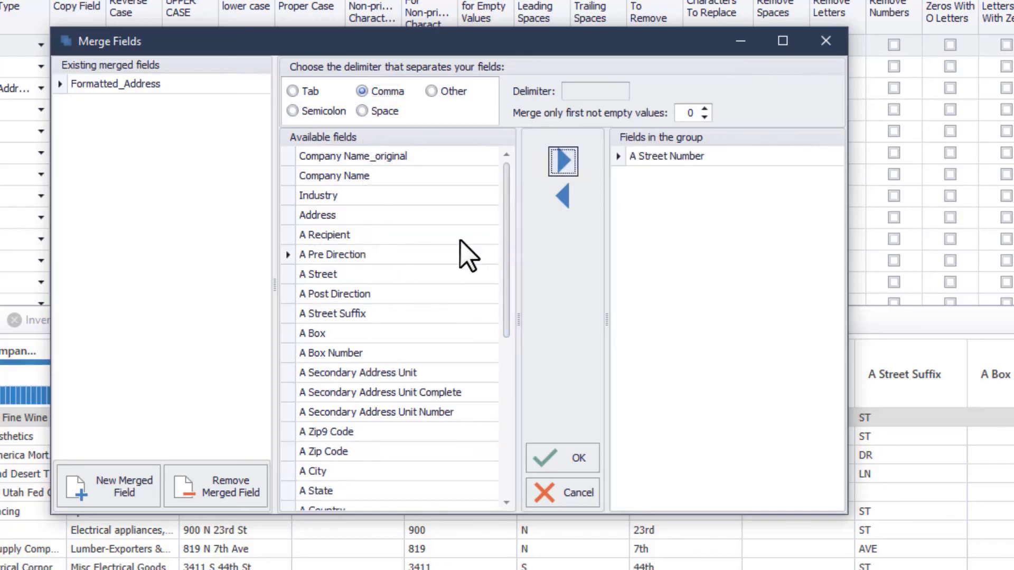
{"action": "left_click", "coordinate": [388, 256]}
{"action": "left_click", "coordinate": [564, 164]}
{"action": "left_click", "coordinate": [492, 254]}
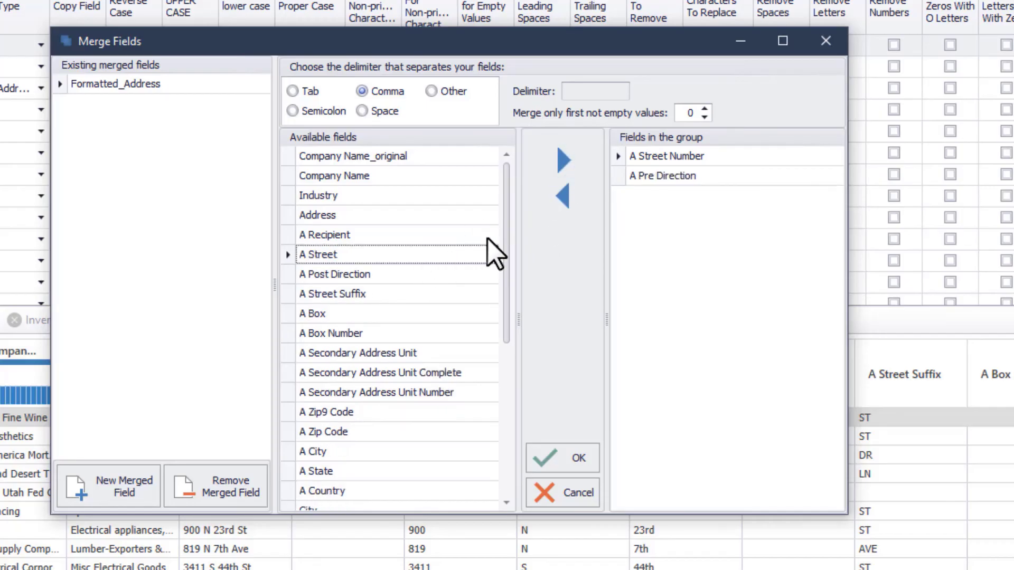
{"action": "left_click", "coordinate": [563, 162]}
{"action": "left_click", "coordinate": [462, 254]}
{"action": "left_click", "coordinate": [563, 162]}
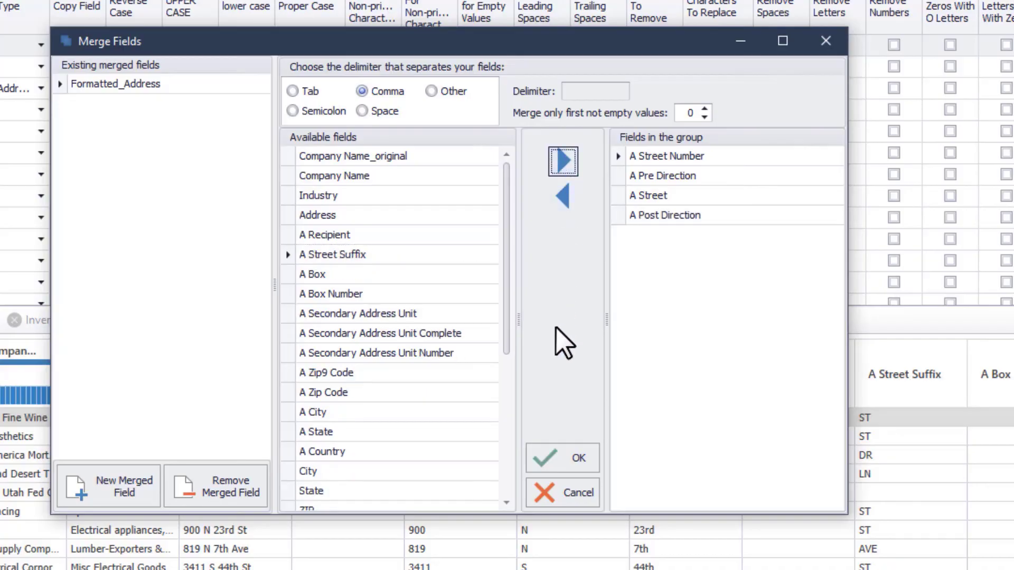
- Apply the merge, widen the Formatted_Address column, and check values like 1830,W,Colter
{"action": "left_click", "coordinate": [570, 467]}
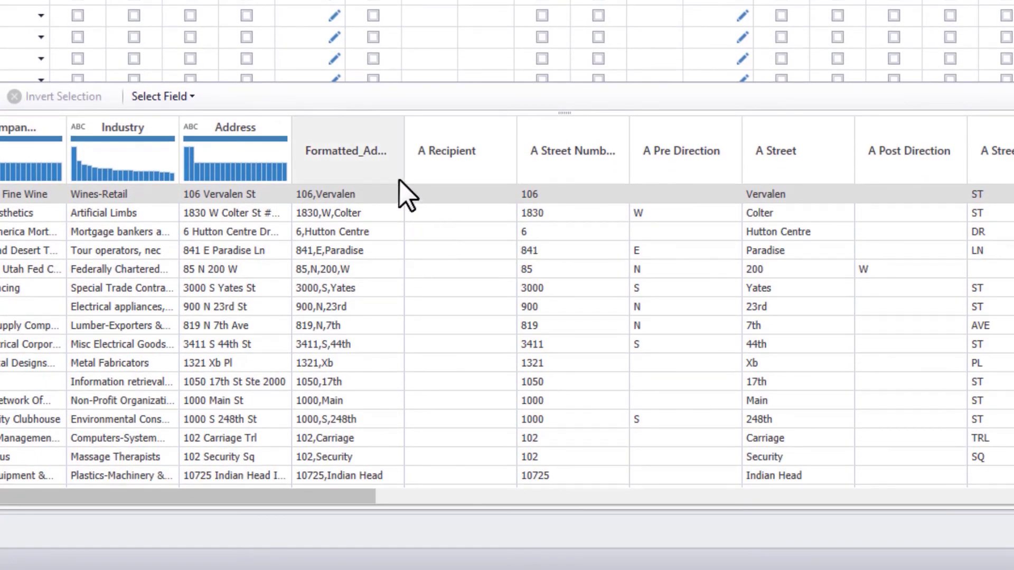
{"action": "left_click_drag", "start_coordinate": [404, 173], "coordinate": [444, 175]}
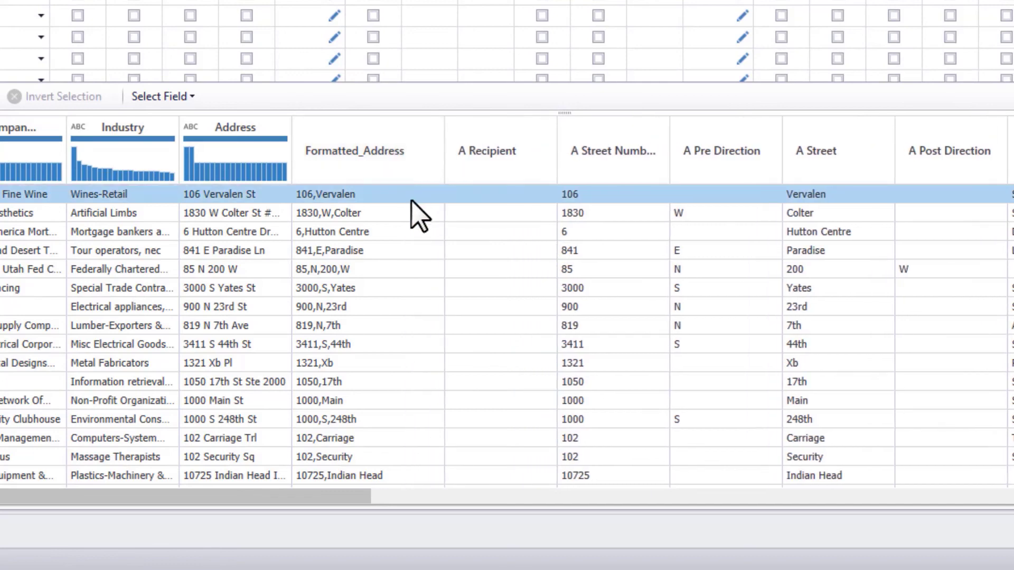
{"action": "left_click", "coordinate": [411, 180]}
{"action": "scroll", "coordinate": [431, 238], "scroll_direction": "down", "scroll_amount": 3}
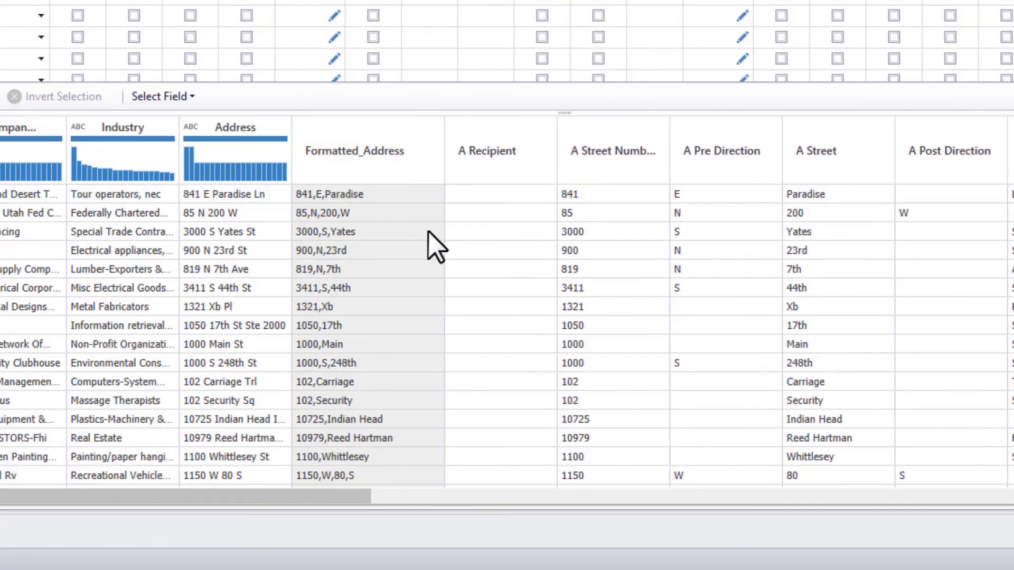
{"action": "scroll", "coordinate": [432, 244], "scroll_direction": "down", "scroll_amount": 3}
{"action": "scroll", "coordinate": [432, 244], "scroll_direction": "up", "scroll_amount": 7}
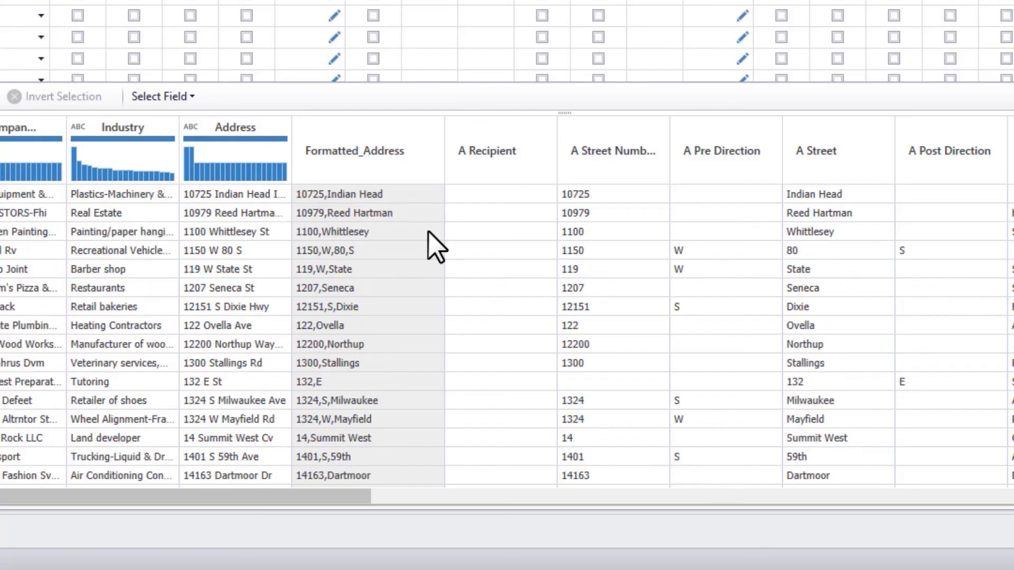